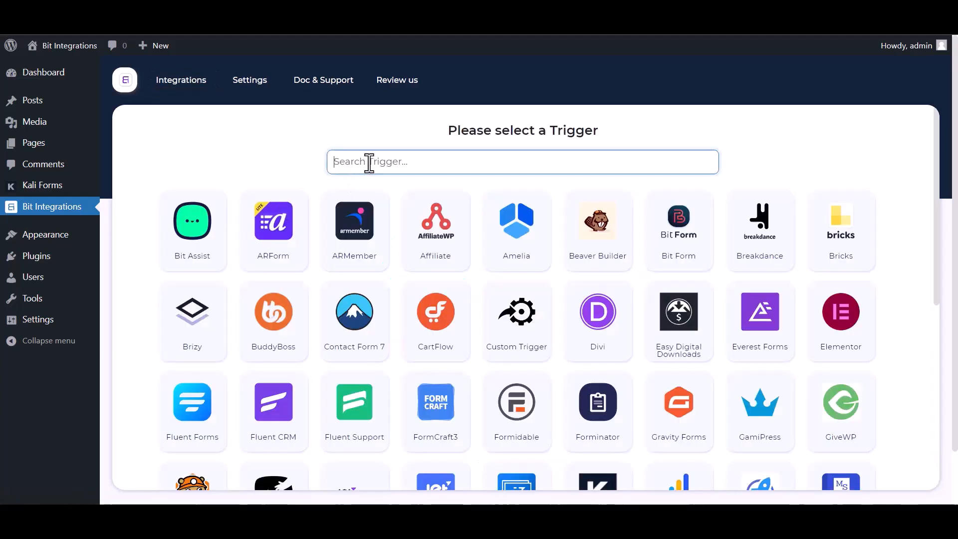
# Step: Search 'ka', select Kali Forms as the trigger, copy its webhook URL and start fetching
pyautogui.write('ka')
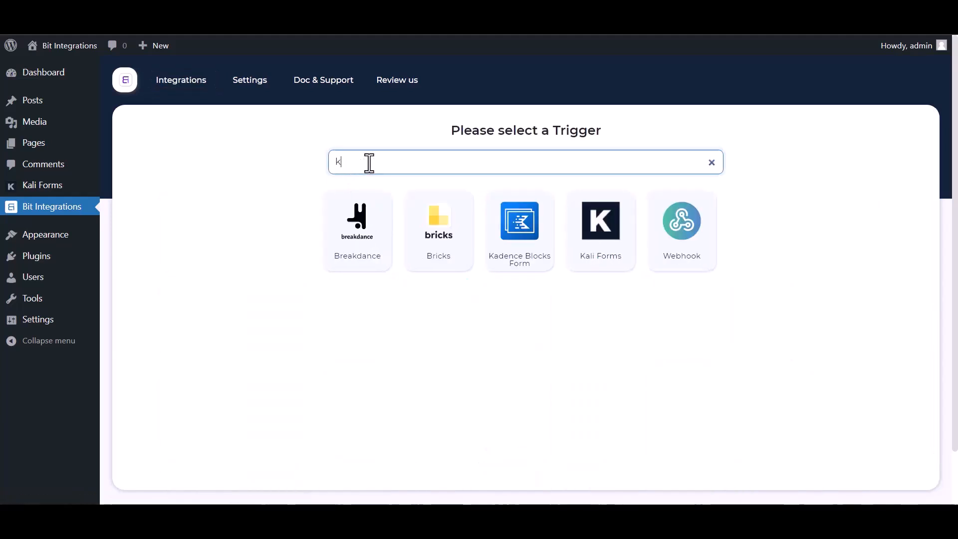
pyautogui.click(564, 249)
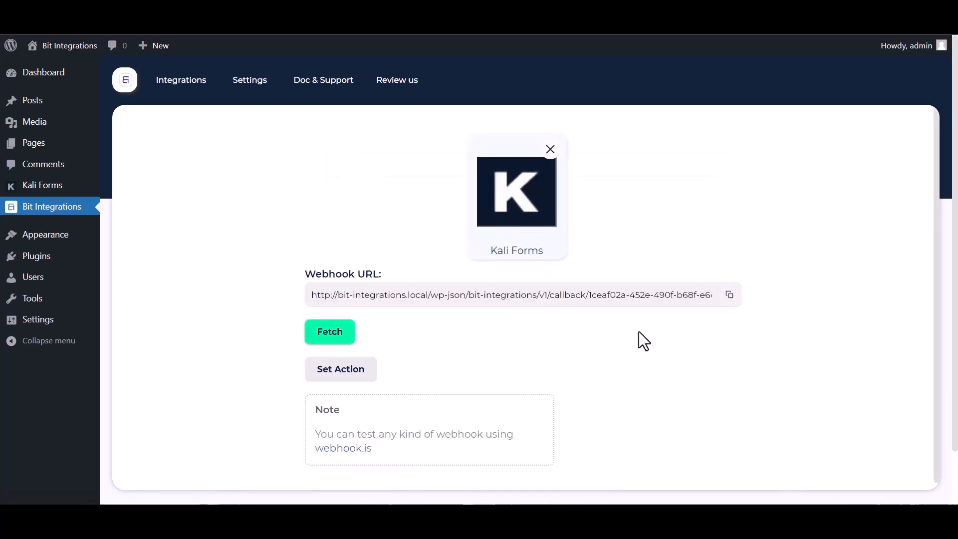
pyautogui.click(730, 297)
pyautogui.click(330, 333)
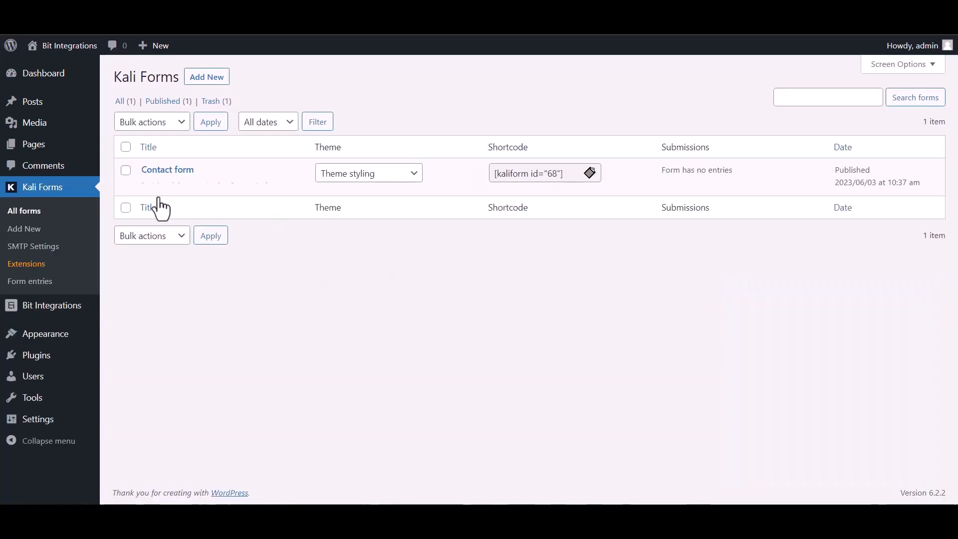
# Step: Open the Contact form's Web Hooks settings and name a new webhook 'Bit Integrations'
pyautogui.click(149, 186)
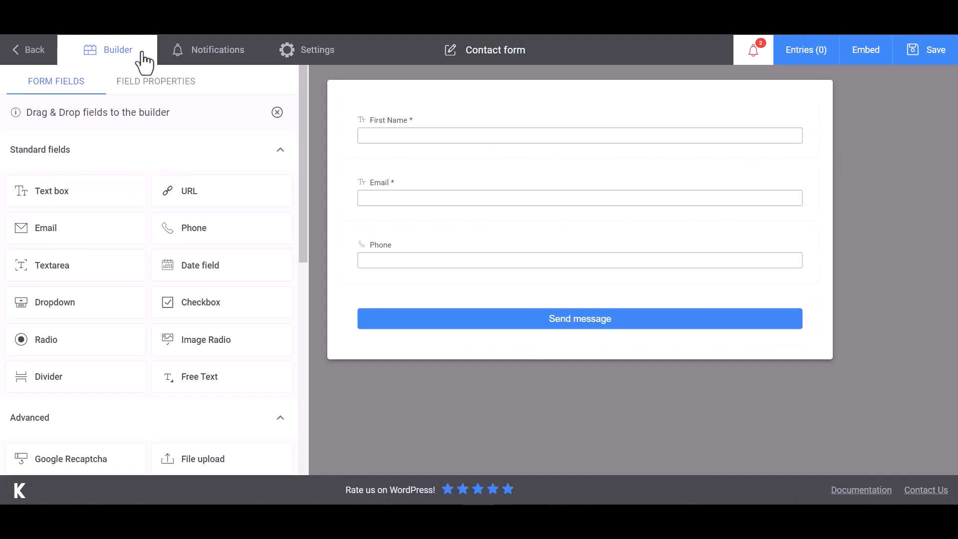
pyautogui.click(321, 56)
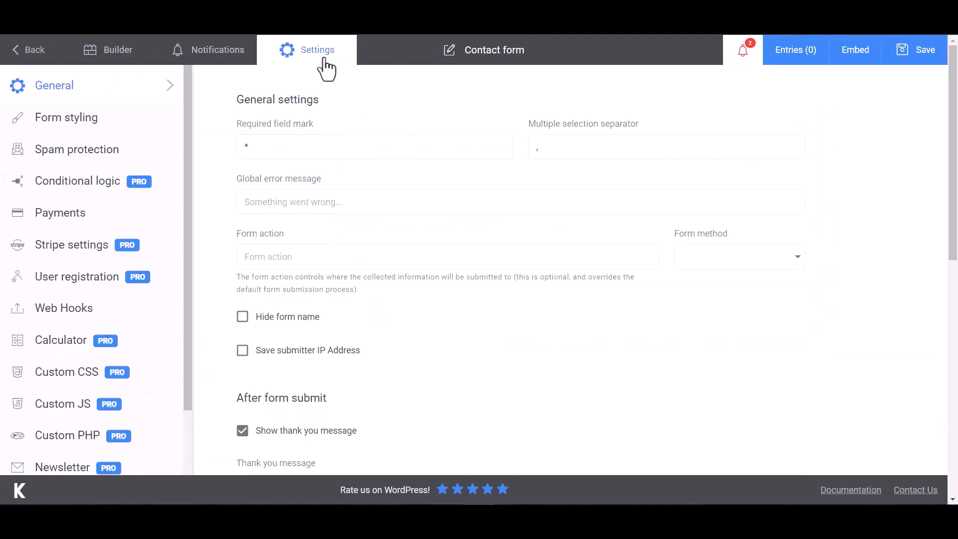
pyautogui.click(41, 316)
pyautogui.click(301, 148)
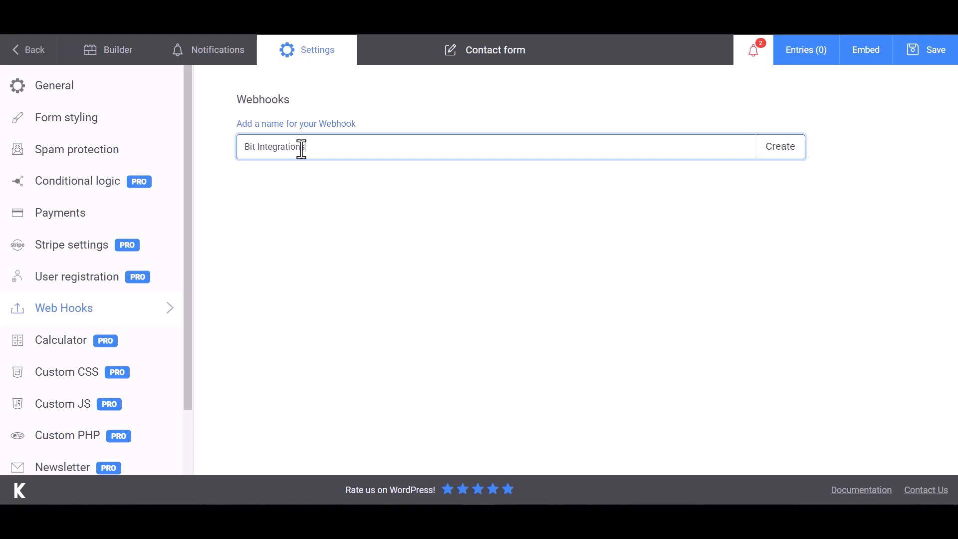
# Step: Create the webhook, paste the copied URL as Payload URL, and map a Name key to First Name
pyautogui.click(781, 156)
pyautogui.click(298, 192)
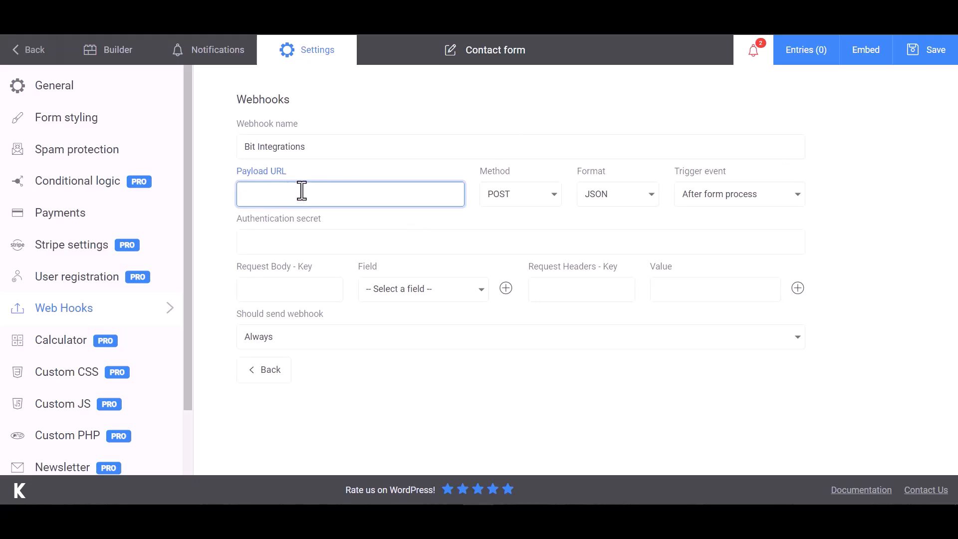
pyautogui.hotkey('ctrl', 'v')
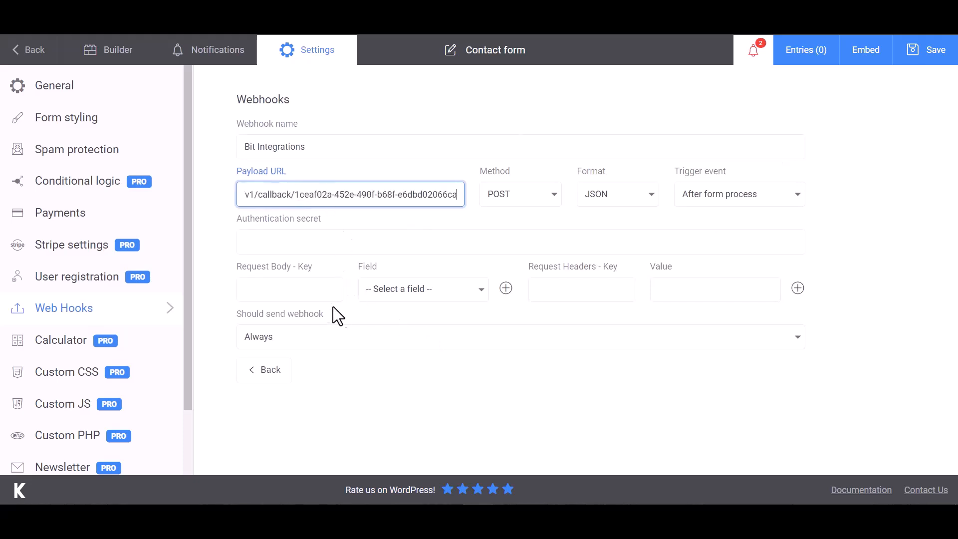
pyautogui.click(300, 289)
pyautogui.click(400, 296)
pyautogui.click(404, 311)
pyautogui.click(315, 291)
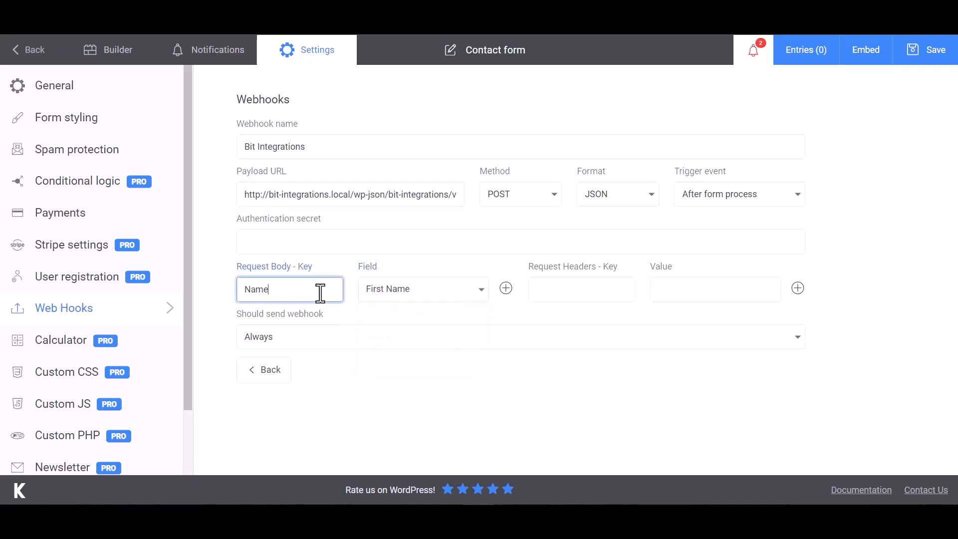
# Step: Add Email and Phone request body keys mapped to the Email and Phone form fields
pyautogui.click(506, 289)
pyautogui.click(421, 325)
pyautogui.click(358, 355)
pyautogui.click(321, 323)
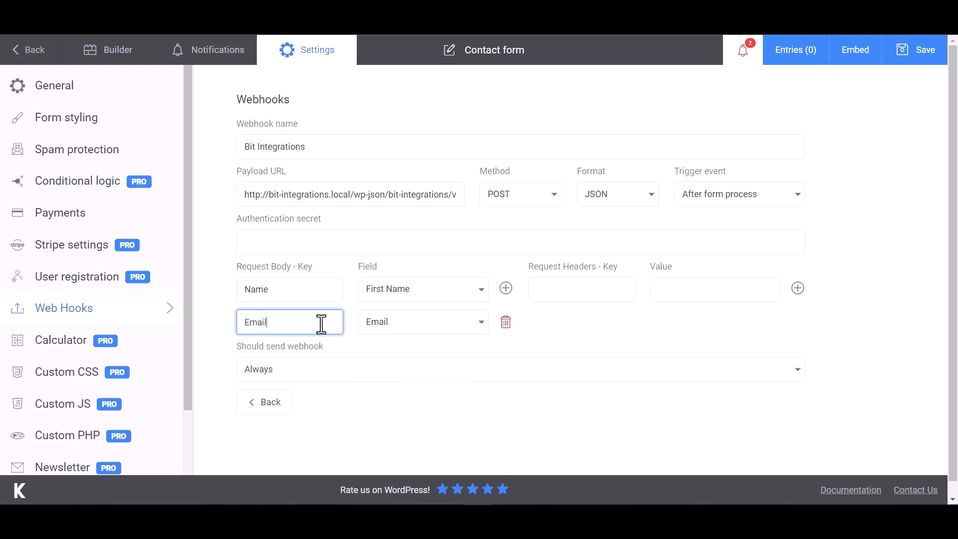
pyautogui.click(506, 288)
pyautogui.click(479, 354)
pyautogui.click(392, 423)
pyautogui.click(299, 362)
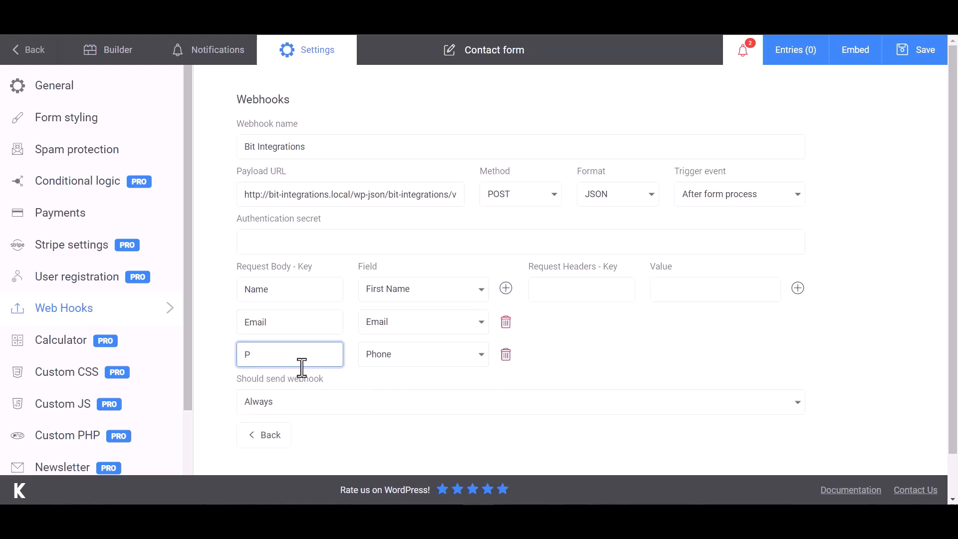
pyautogui.click(625, 329)
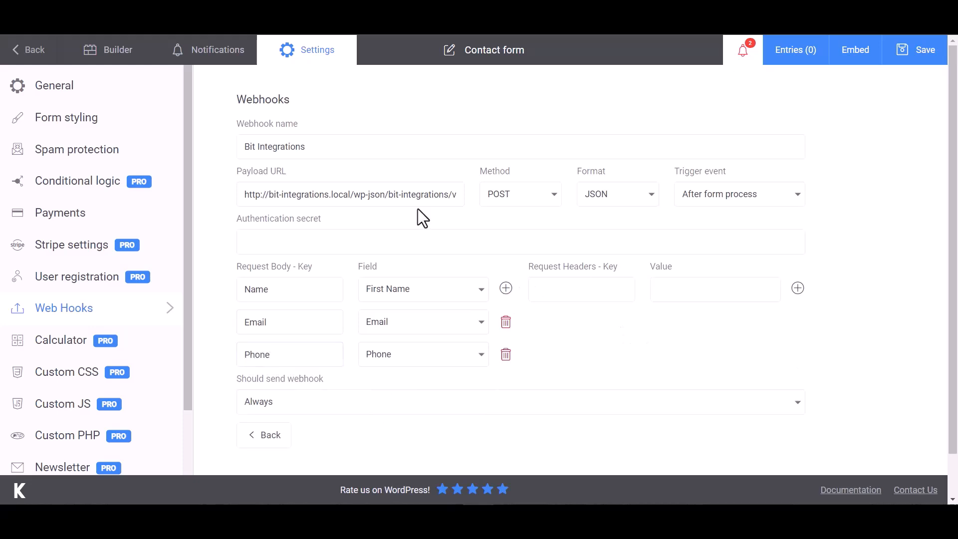
# Step: Save the form, send a test request through the webhook, and return to Bit Integrations
pyautogui.scroll(-1, 599, 333)
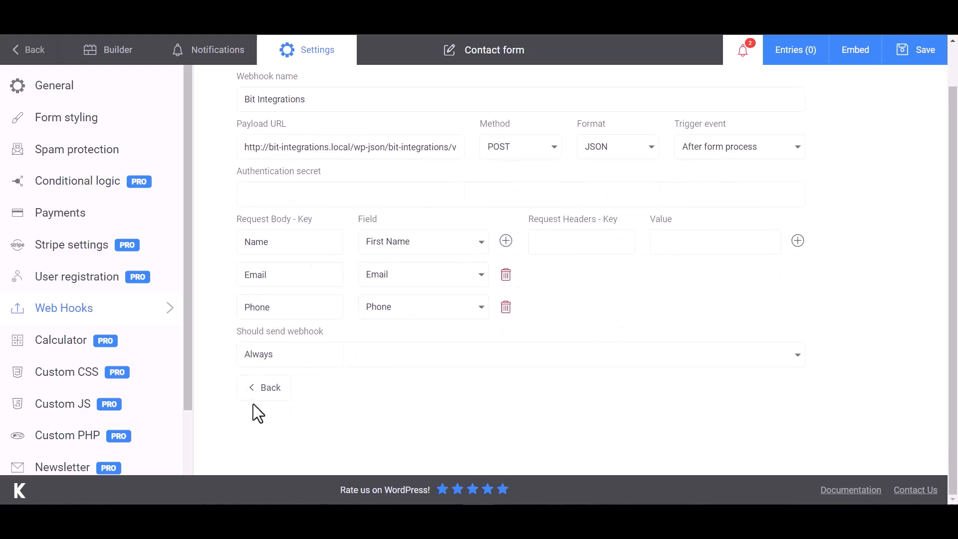
pyautogui.click(921, 56)
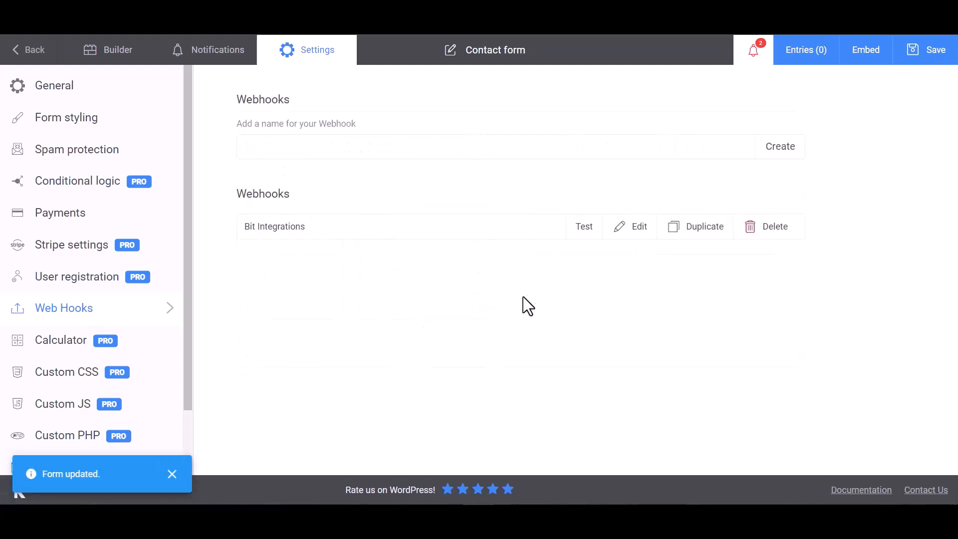
pyautogui.click(584, 229)
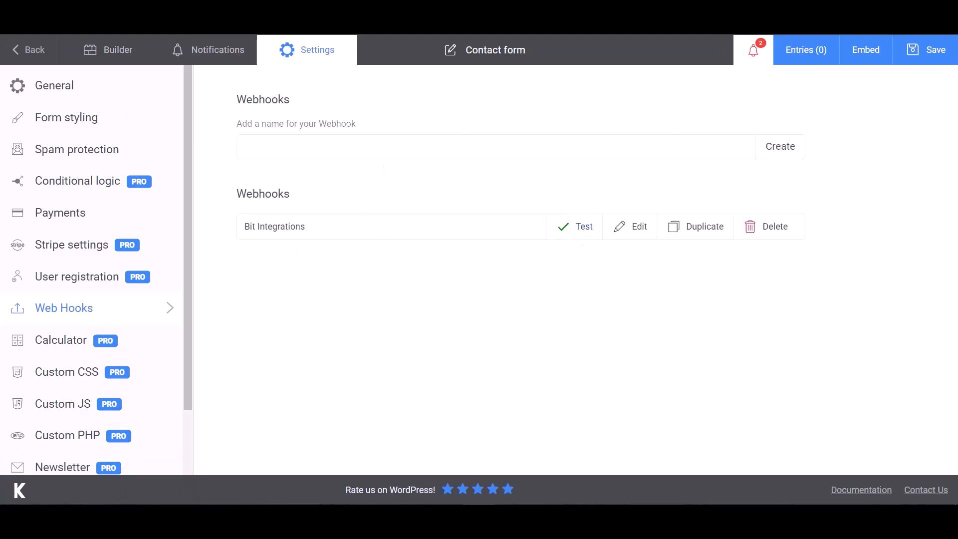
pyautogui.click(64, 17)
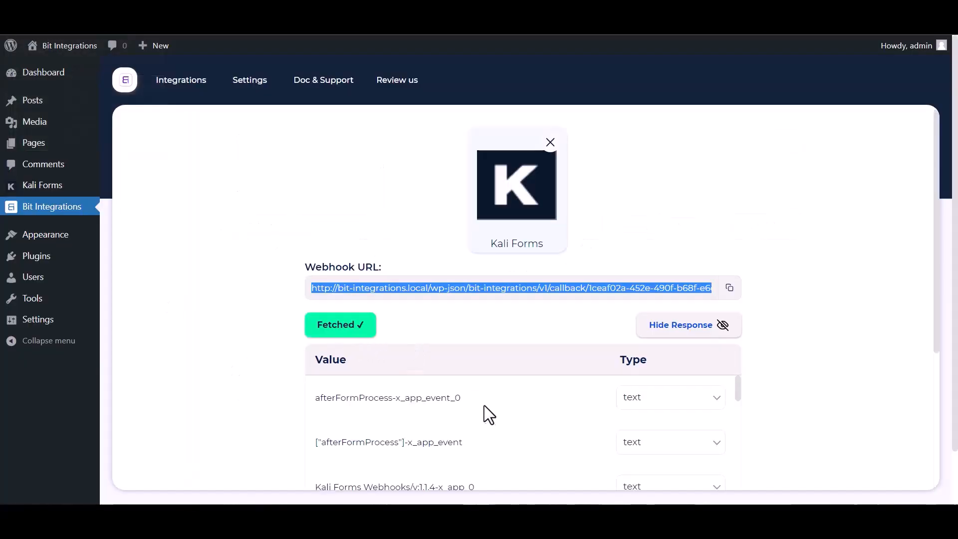
# Step: Review the fetched response, then search 'drip' and choose Drip as the action app
pyautogui.scroll(-10, 485, 412)
pyautogui.scroll(-5, 419, 450)
pyautogui.scroll(-4, 247, 433)
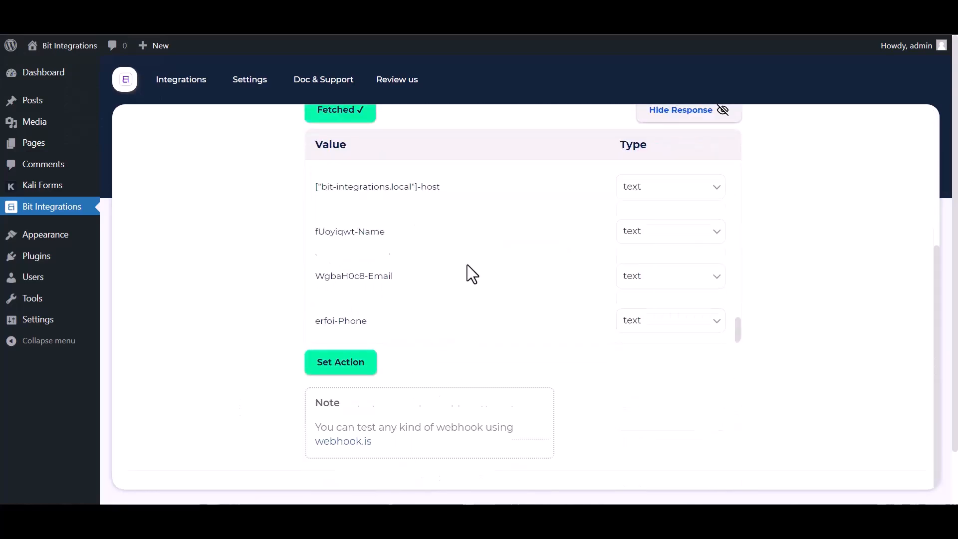
pyautogui.scroll(-2, 472, 273)
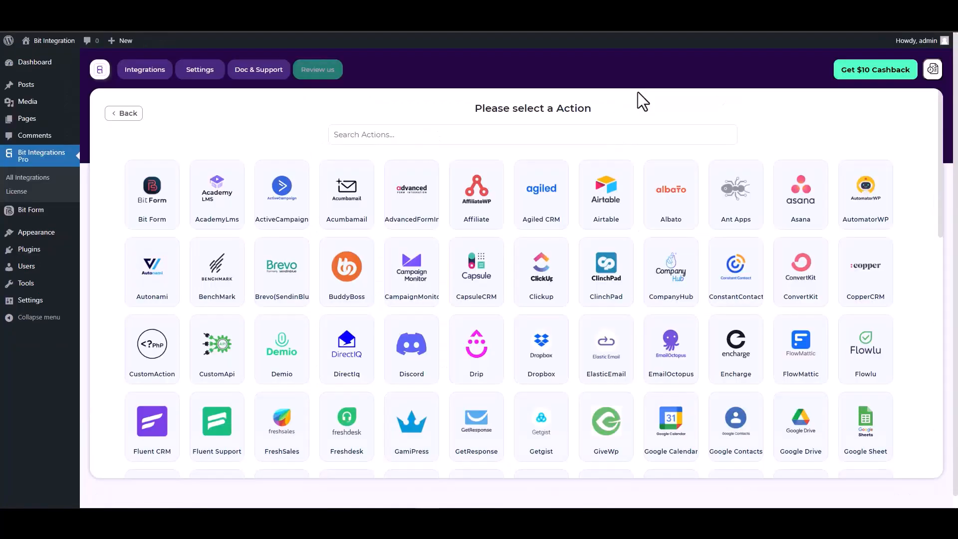
pyautogui.click(565, 131)
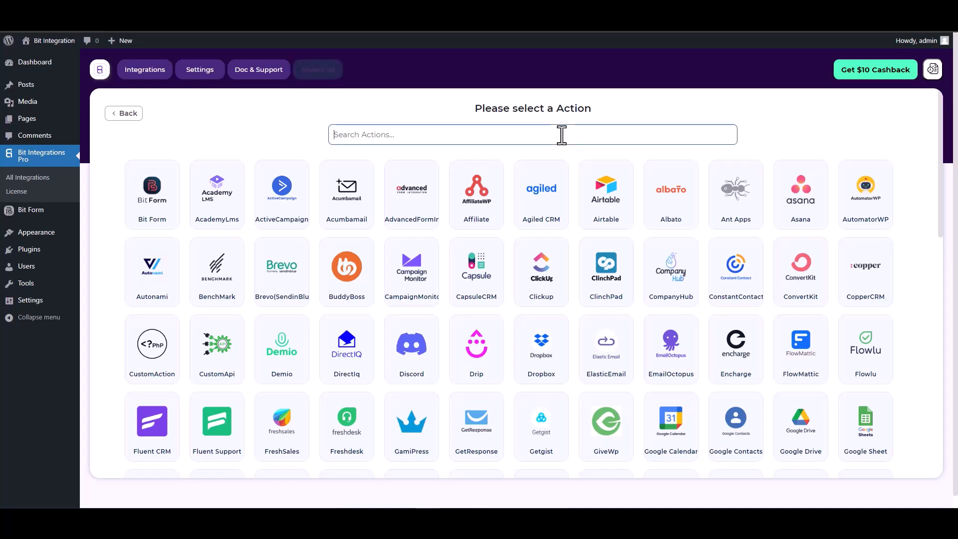
pyautogui.write('drip')
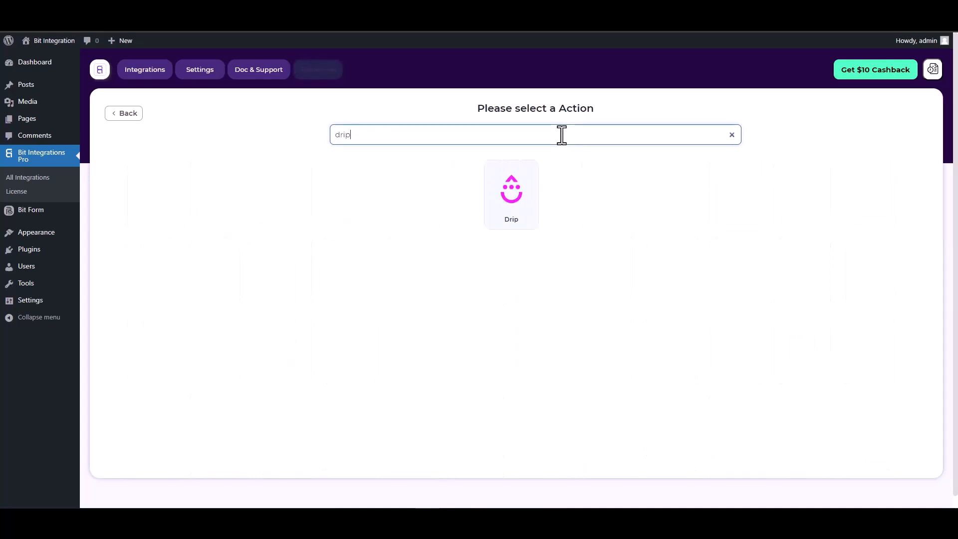
pyautogui.click(532, 196)
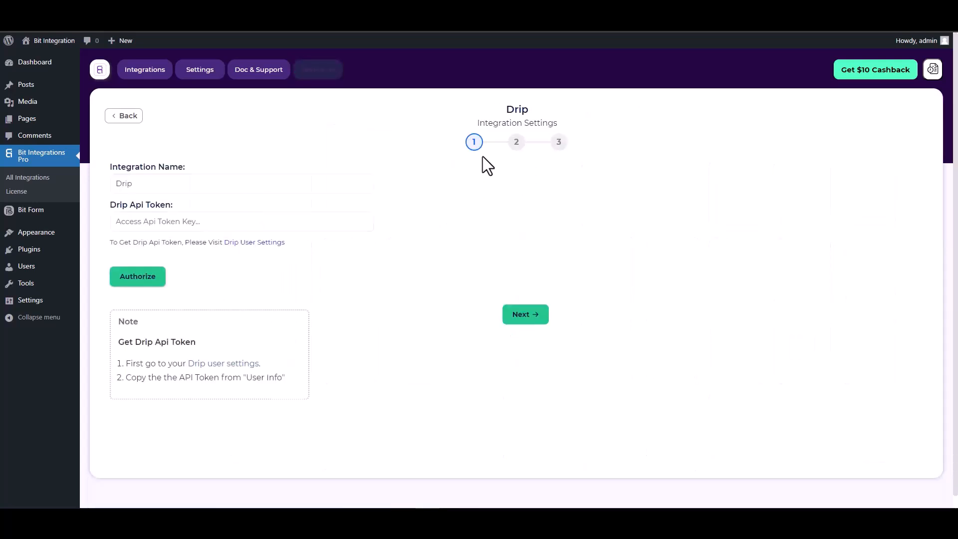
pyautogui.scroll(-1, 415, 184)
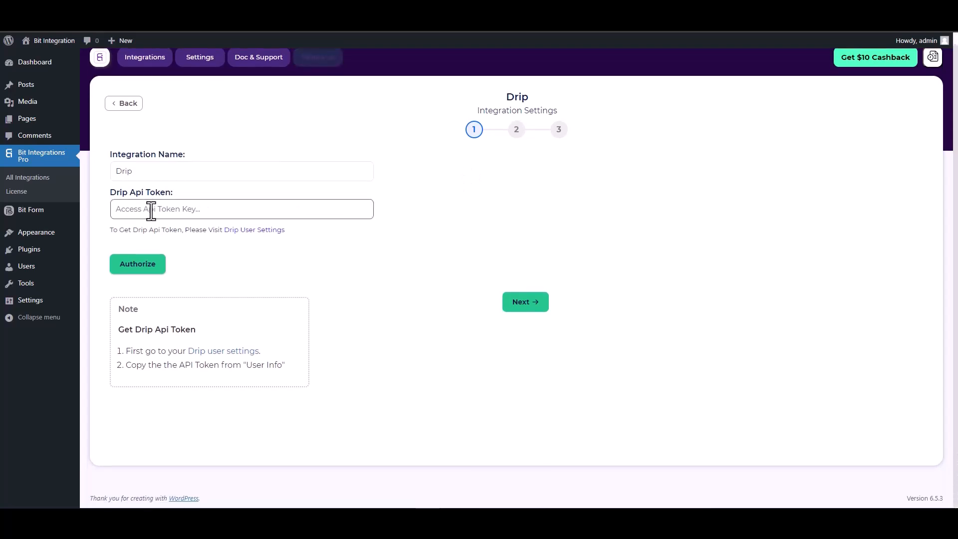
# Step: Open Drip's User Info settings and copy the API Token
pyautogui.click(254, 231)
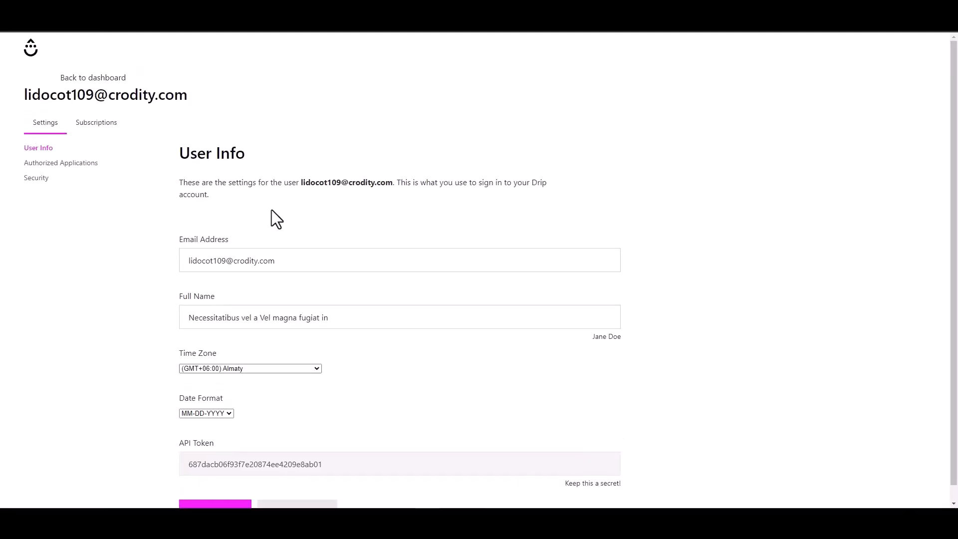
pyautogui.scroll(-1, 271, 209)
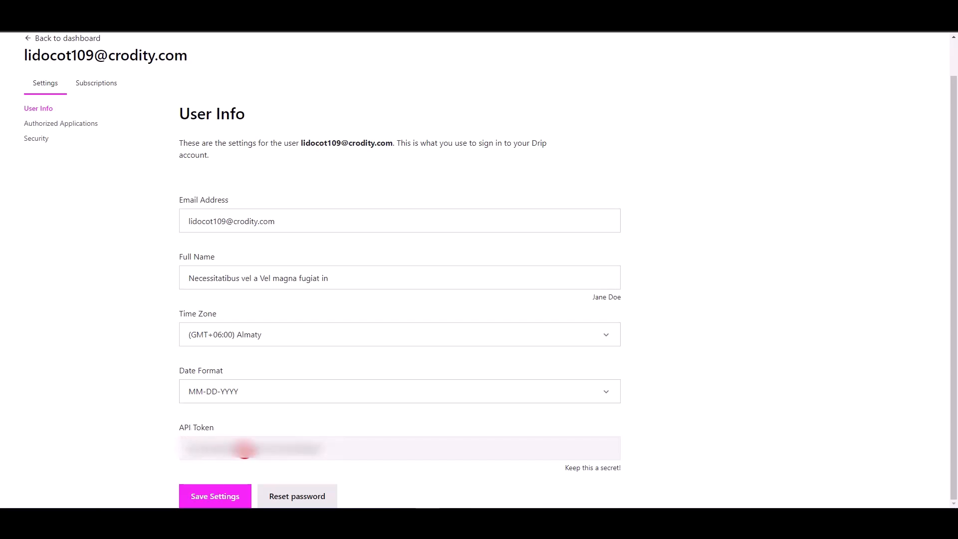
pyautogui.doubleClick(245, 449)
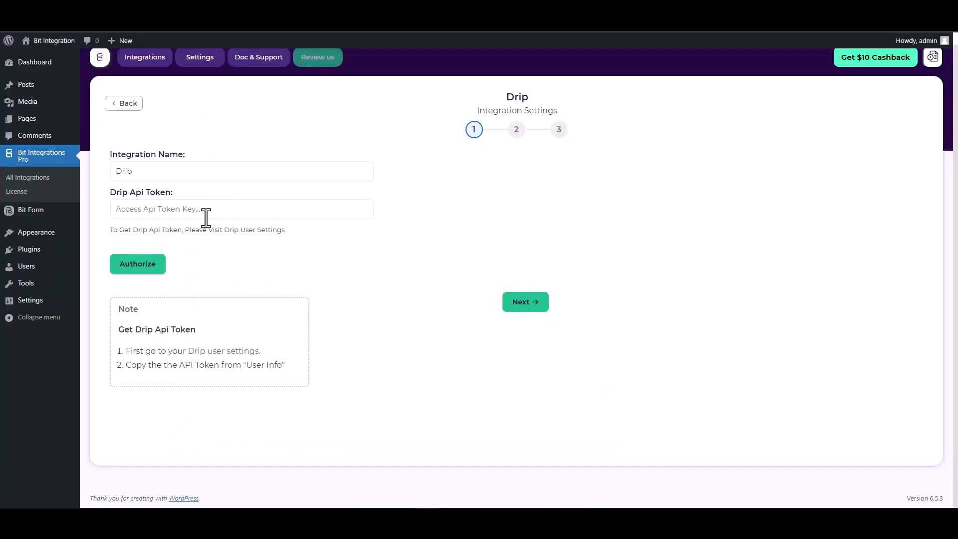
# Step: Paste the API token into Drip Api Token, authorize it, and continue to step 2
pyautogui.click(206, 215)
pyautogui.hotkey('ctrl', 'v')
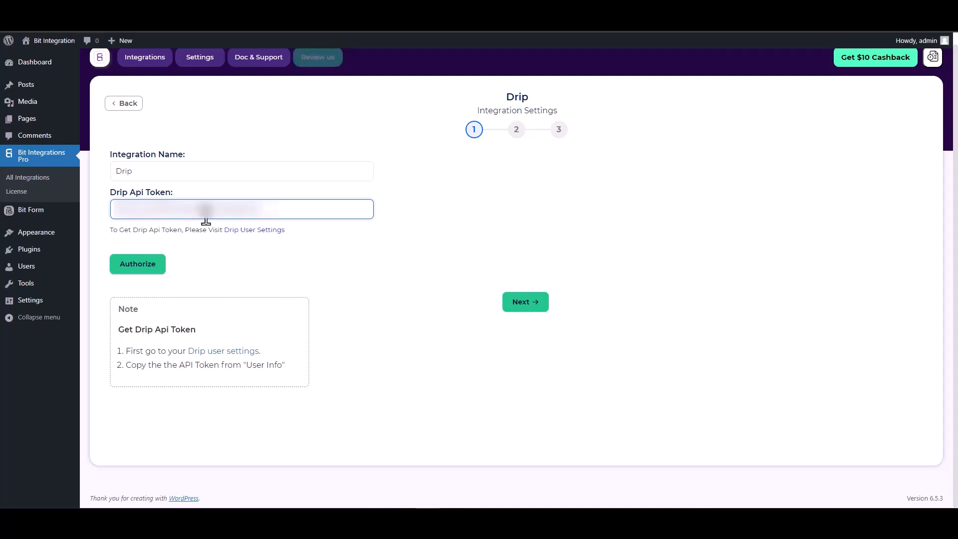
pyautogui.click(137, 265)
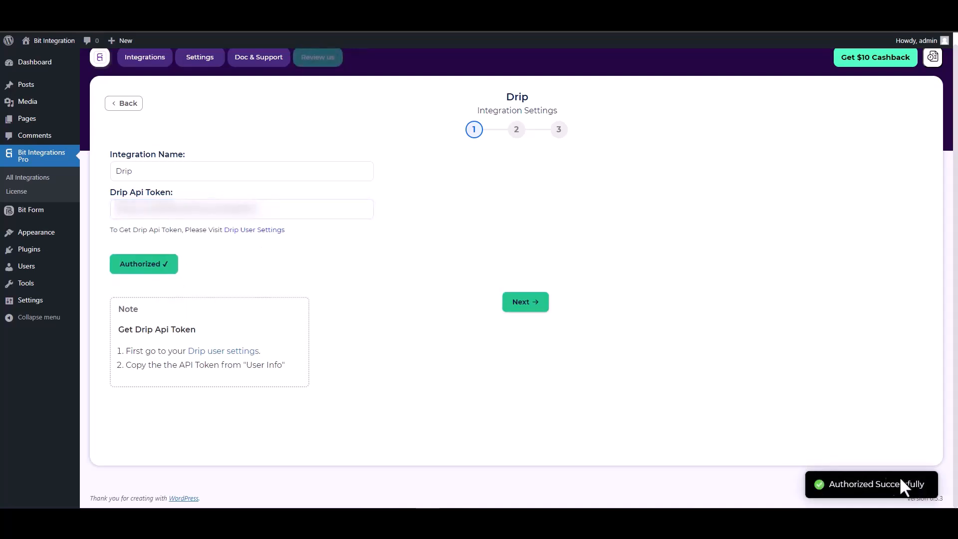
pyautogui.click(524, 302)
# Step: Select the Drip account and map the form's Email and First Name to Drip Email and First Name
pyautogui.click(258, 170)
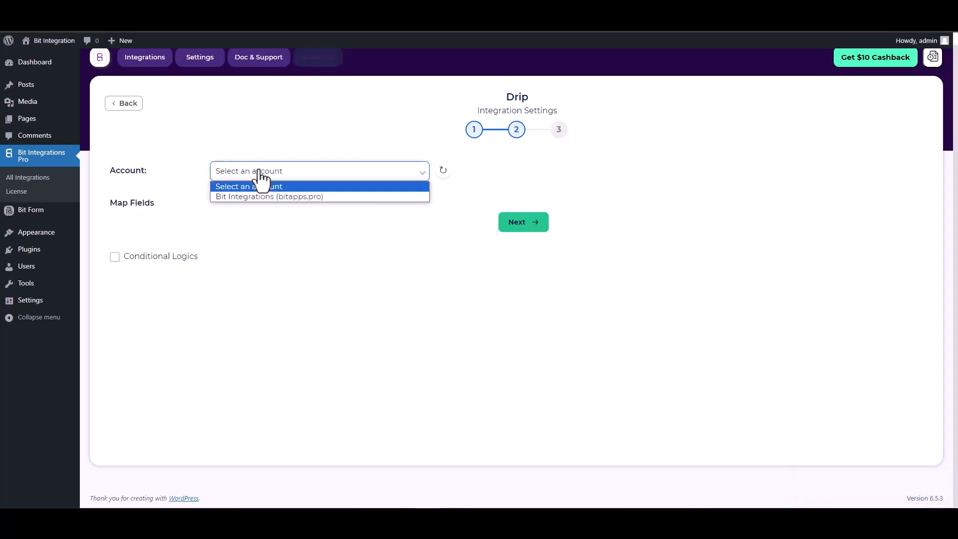
pyautogui.click(266, 198)
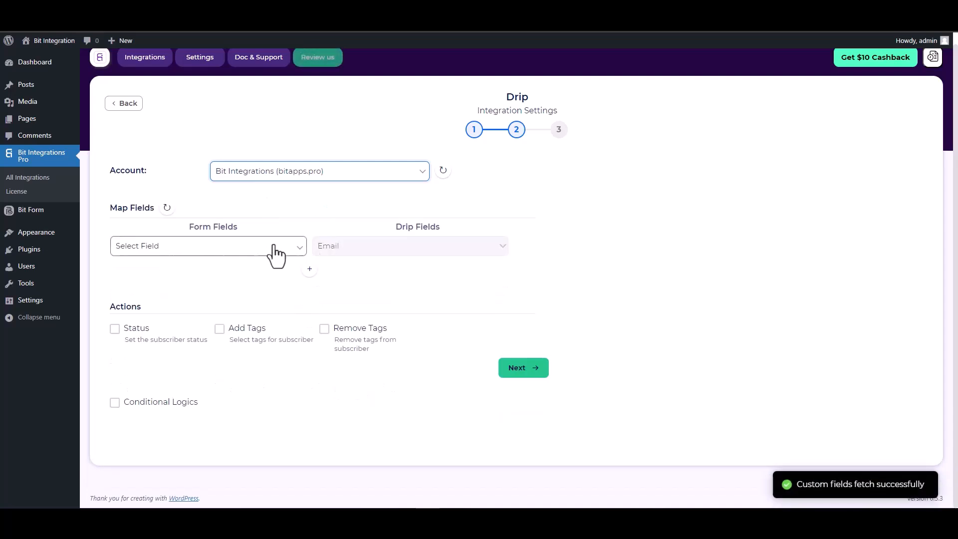
pyautogui.click(246, 248)
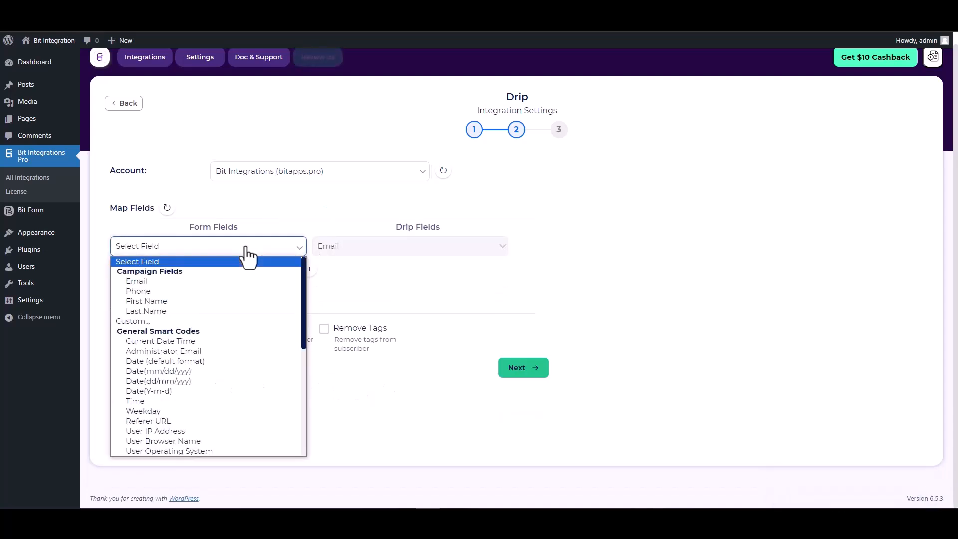
pyautogui.click(158, 282)
pyautogui.click(309, 269)
pyautogui.click(331, 279)
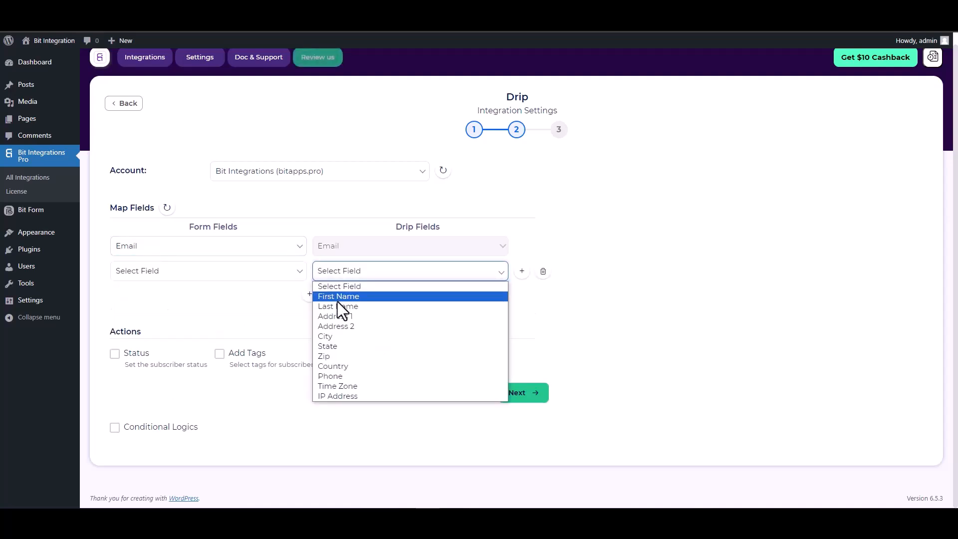
pyautogui.click(337, 300)
pyautogui.click(273, 279)
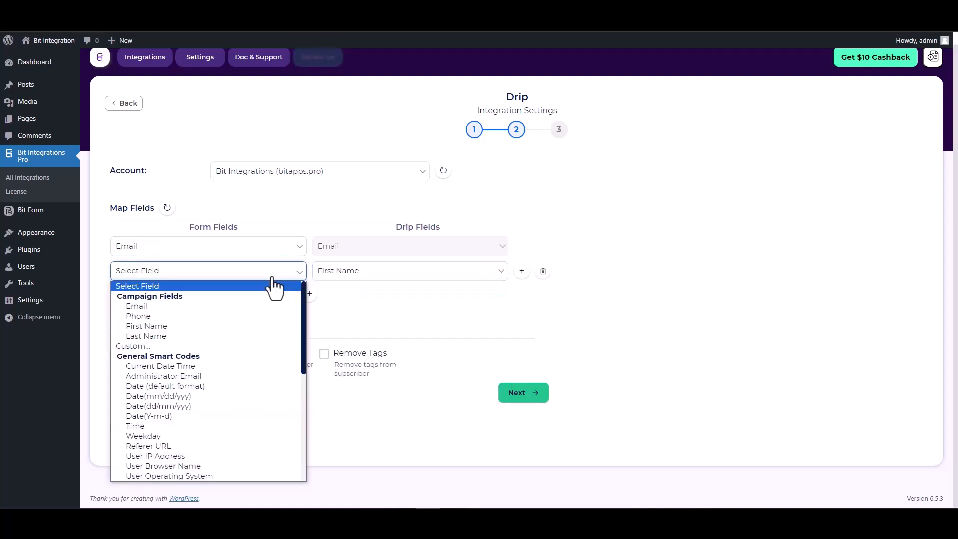
pyautogui.click(148, 325)
# Step: Add mappings for Last Name and Phone to the matching Drip fields
pyautogui.click(310, 294)
pyautogui.click(338, 298)
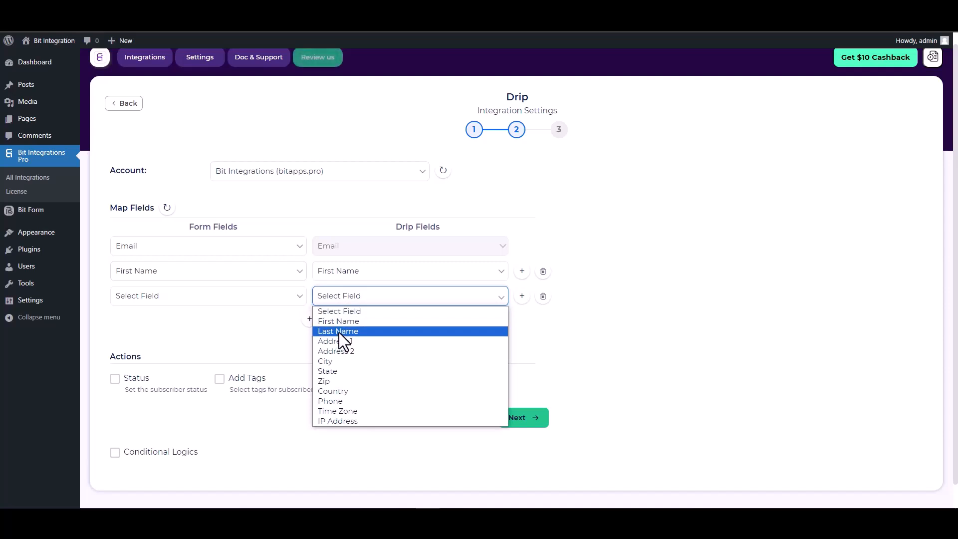
pyautogui.click(341, 332)
pyautogui.click(267, 301)
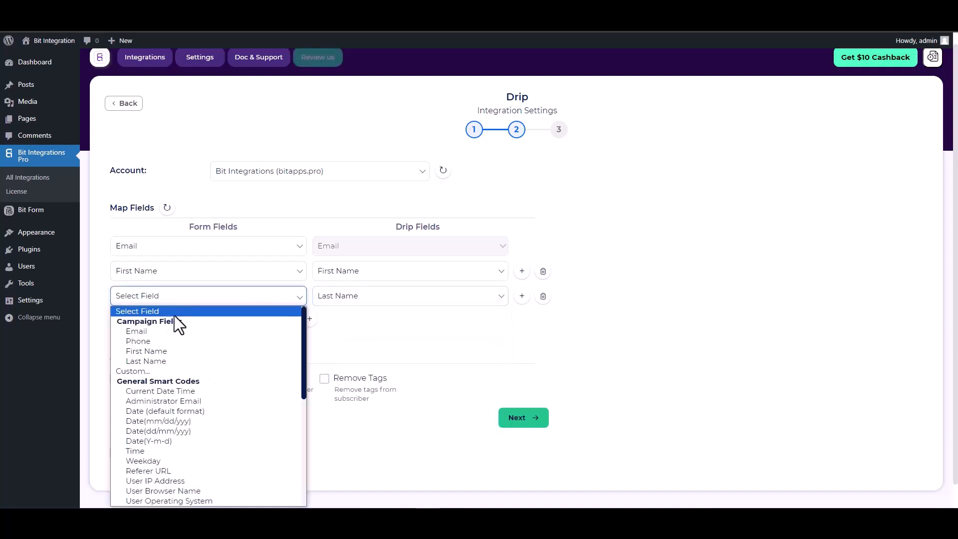
pyautogui.click(143, 360)
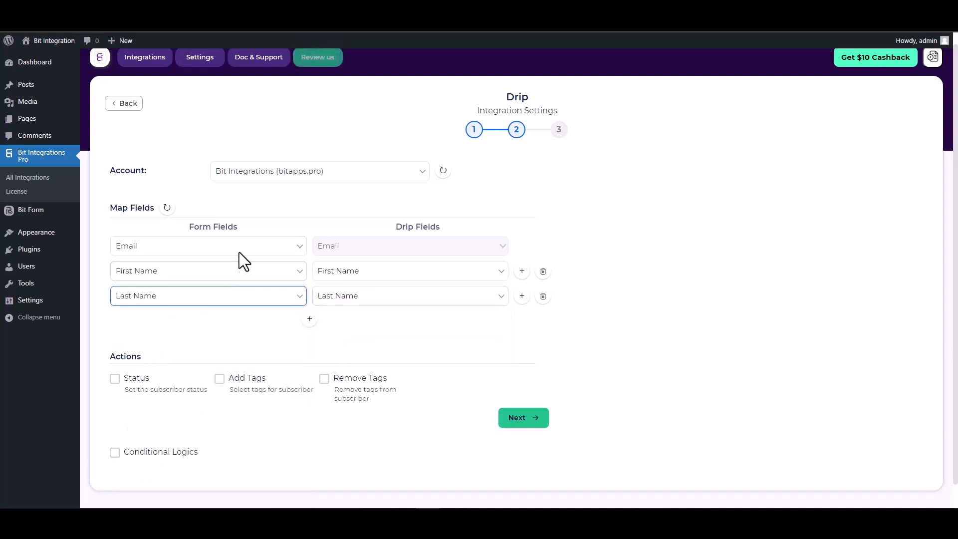
pyautogui.click(309, 320)
pyautogui.click(325, 322)
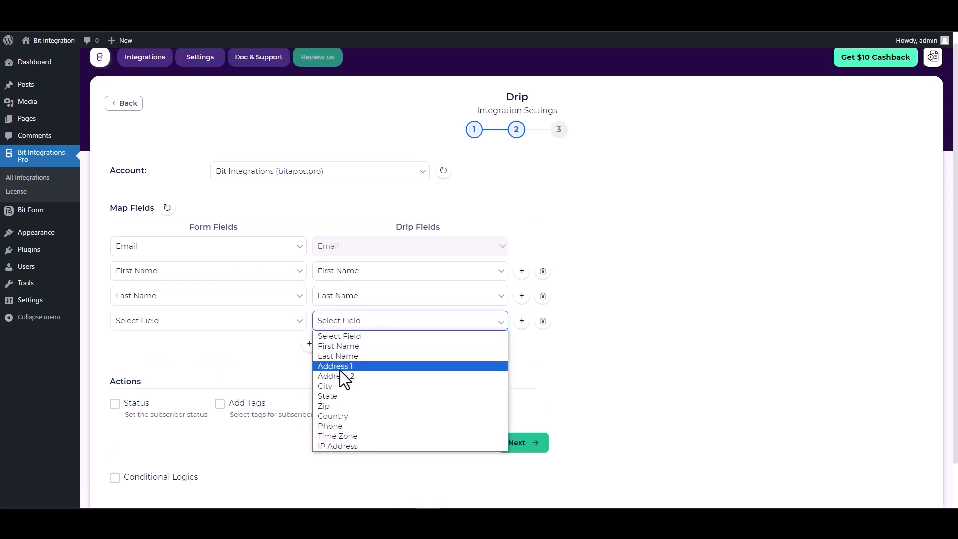
pyautogui.click(333, 426)
pyautogui.click(259, 327)
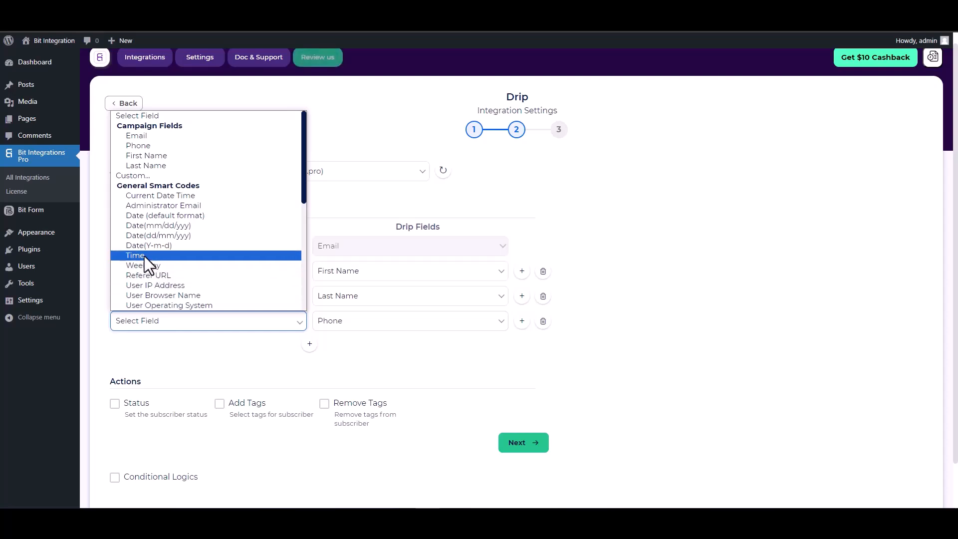
pyautogui.click(137, 146)
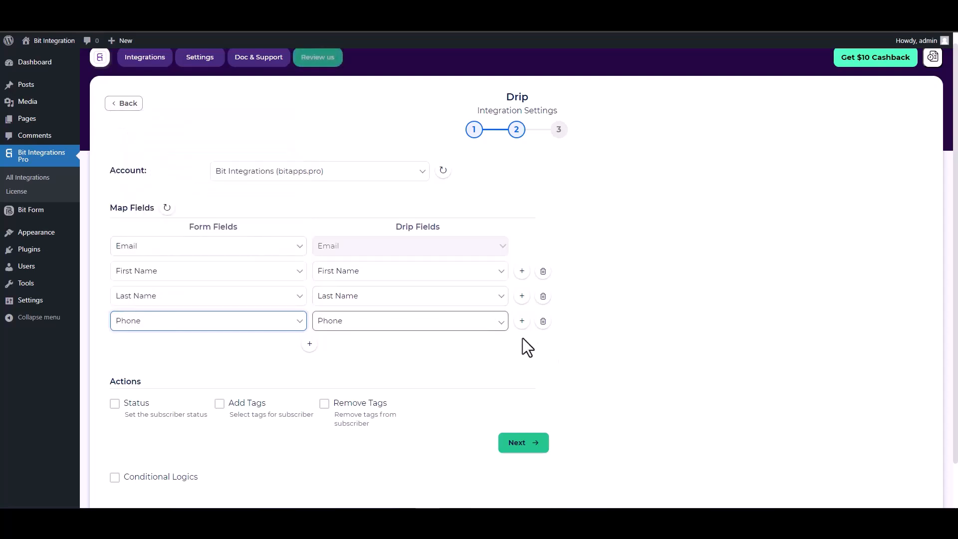
# Step: Leave Conditional Logics off, continue, and Finish & Save the Drip integration
pyautogui.scroll(-1, 349, 356)
pyautogui.scroll(-2, 348, 355)
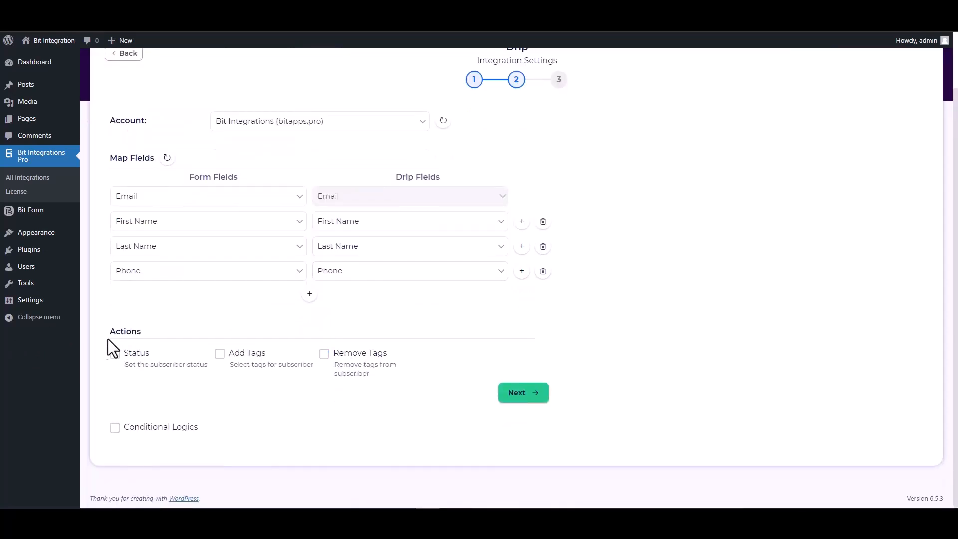
pyautogui.moveTo(118, 338); pyautogui.dragTo(111, 336)
pyautogui.click(168, 333)
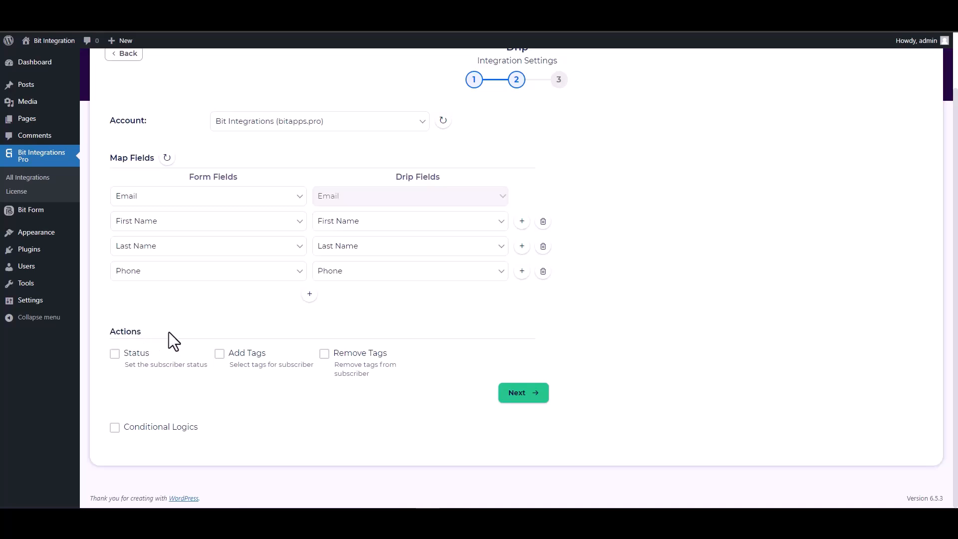
pyautogui.click(140, 430)
pyautogui.scroll(-3, 182, 388)
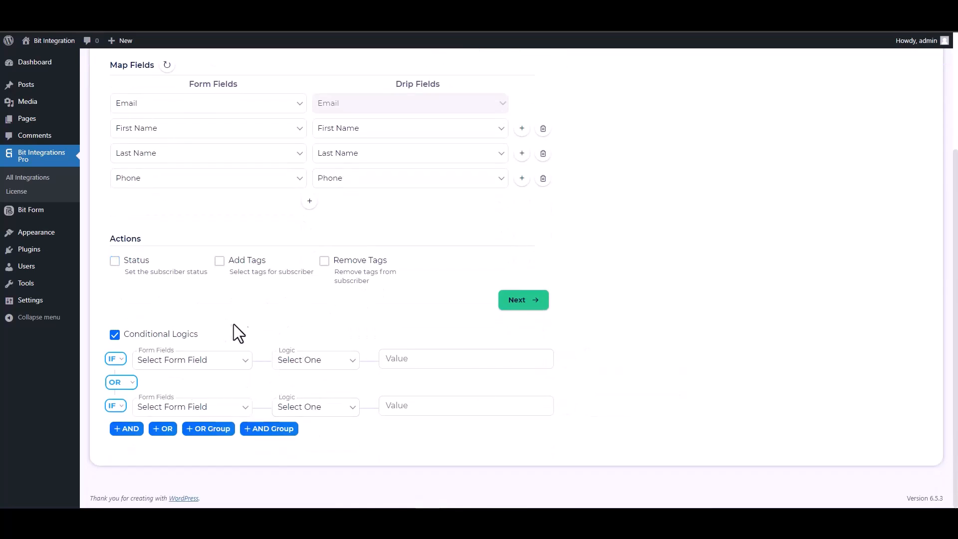
pyautogui.click(147, 334)
pyautogui.click(519, 392)
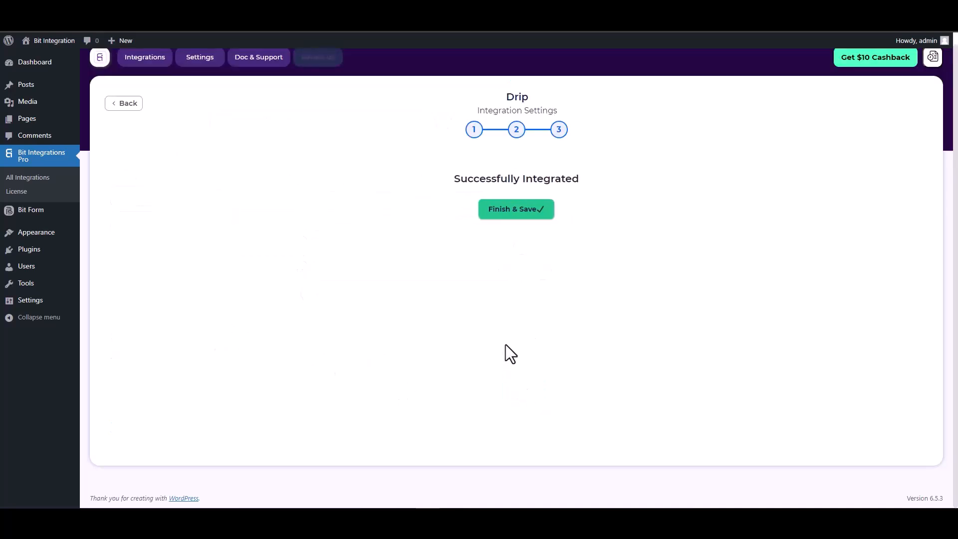
pyautogui.click(514, 220)
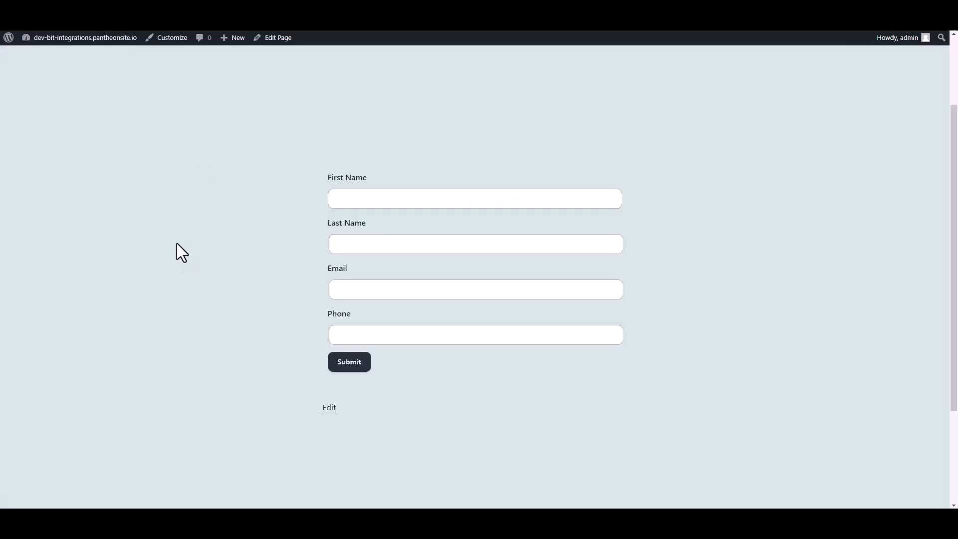
# Step: Fill the contact form with a test first and last name, email and phone, and submit it
pyautogui.click(431, 198)
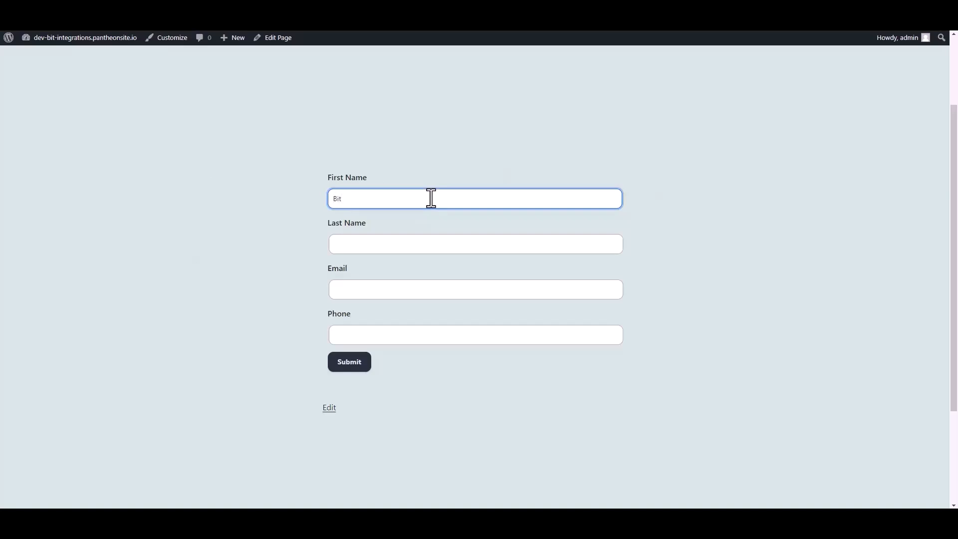
pyautogui.click(391, 242)
pyautogui.write('Integrations')
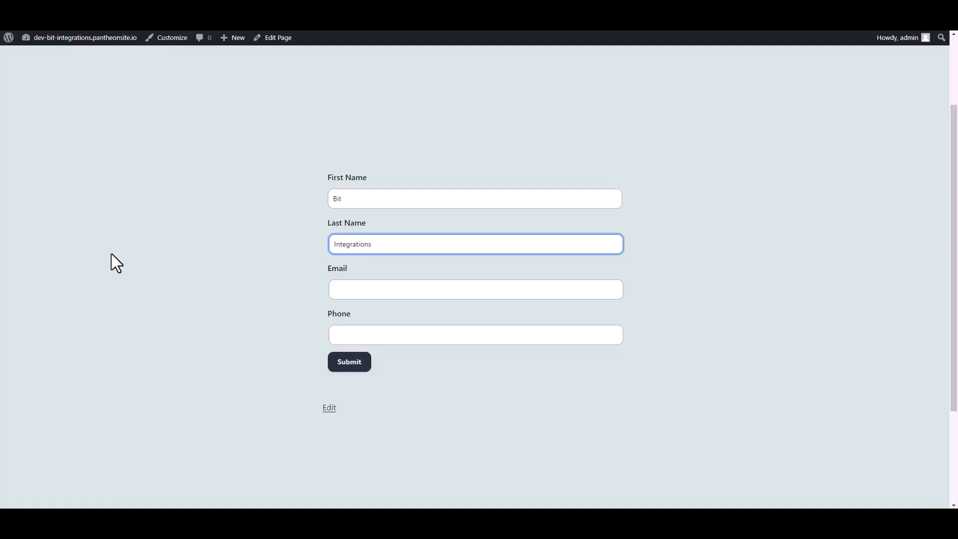
pyautogui.press('Tab')
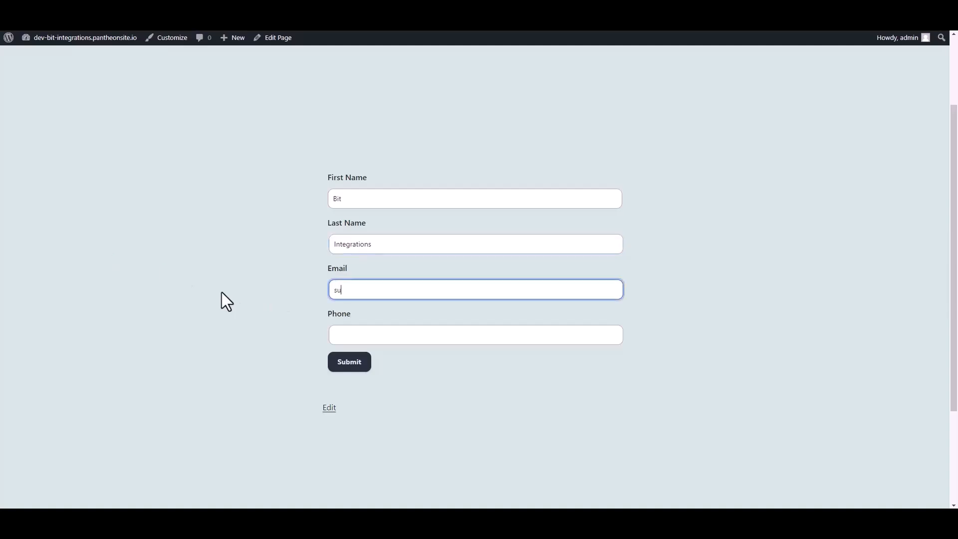
pyautogui.click(333, 332)
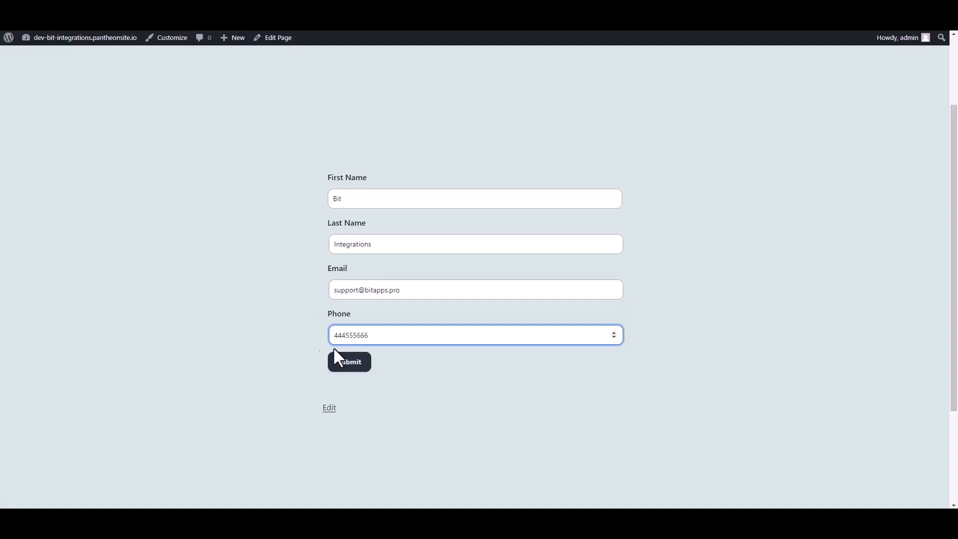
pyautogui.click(351, 364)
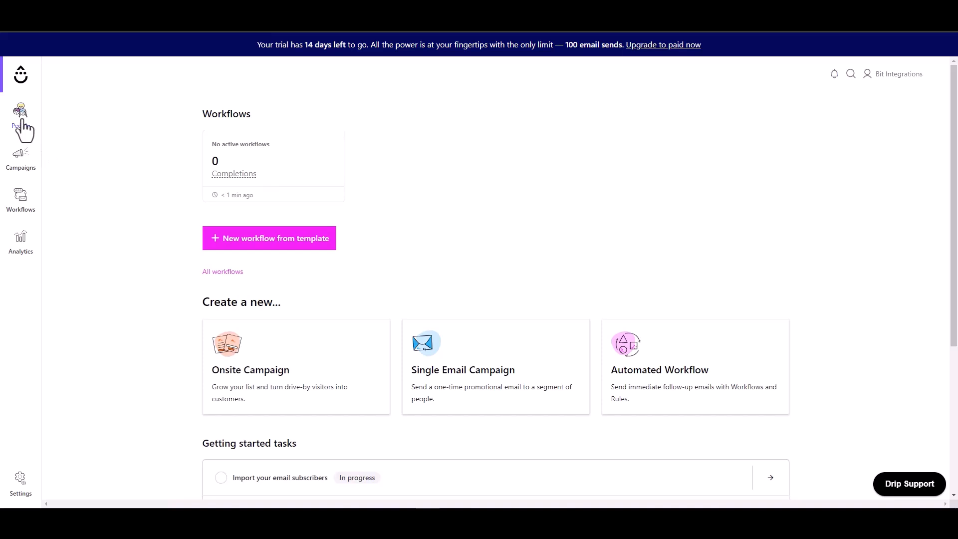
# Step: Open Drip's active People list and view the new test subscriber's profile
pyautogui.moveTo(22, 121)
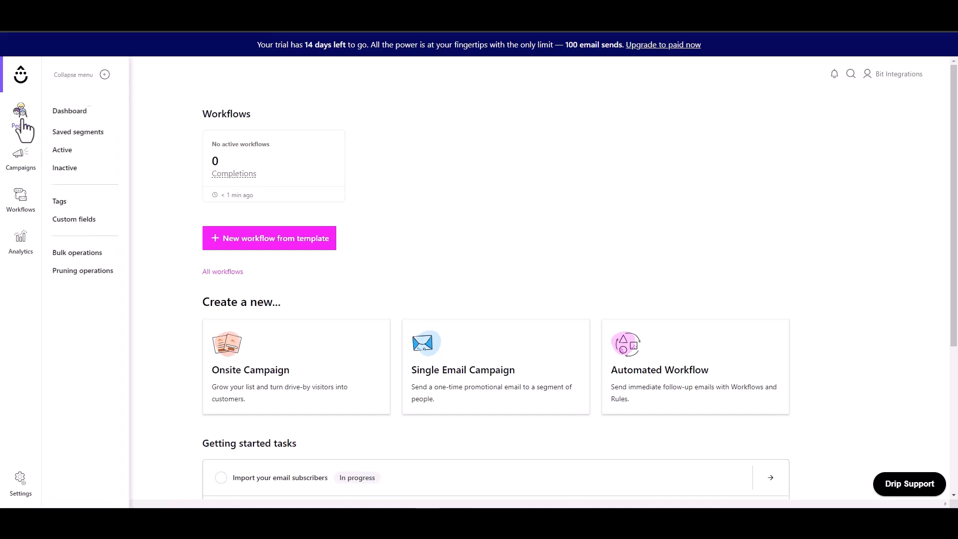
pyautogui.click(62, 150)
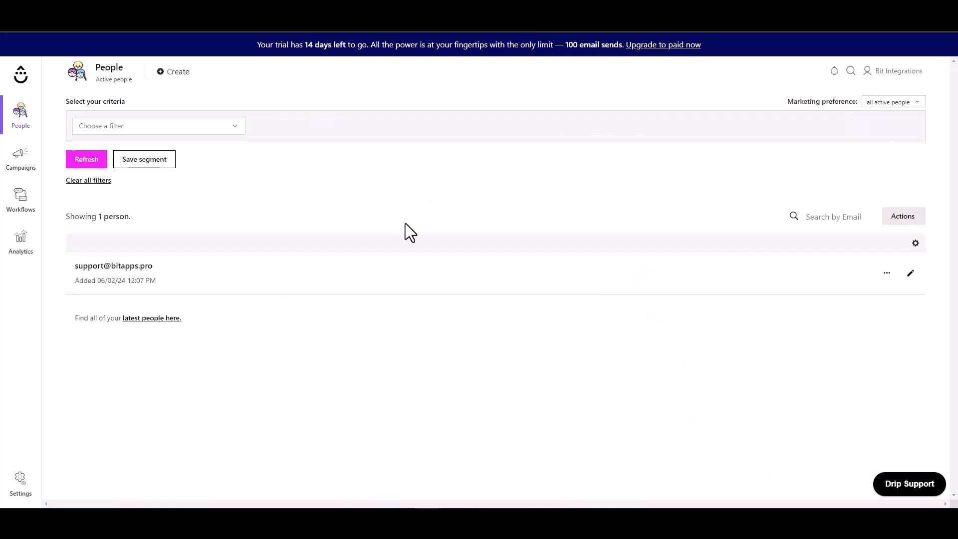
pyautogui.moveTo(157, 266); pyautogui.dragTo(73, 265)
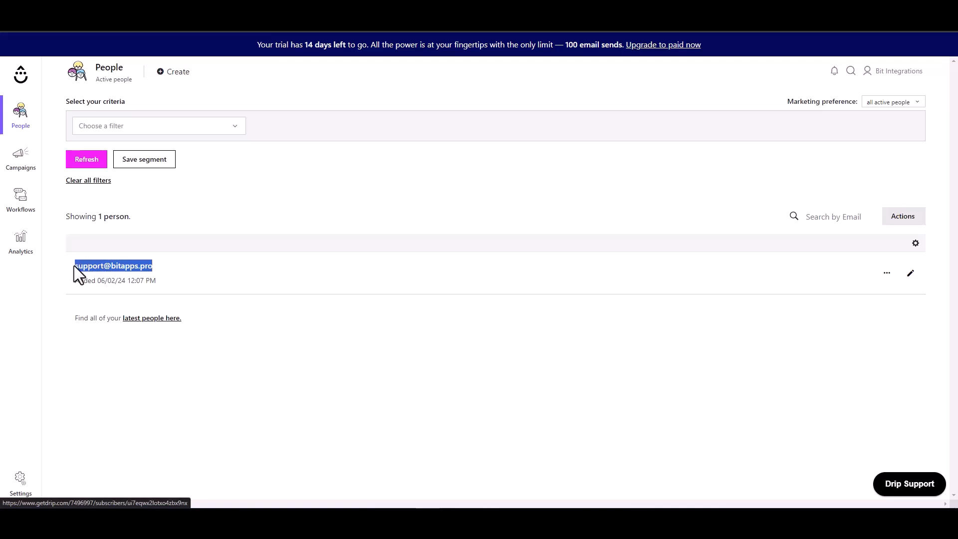
pyautogui.click(310, 280)
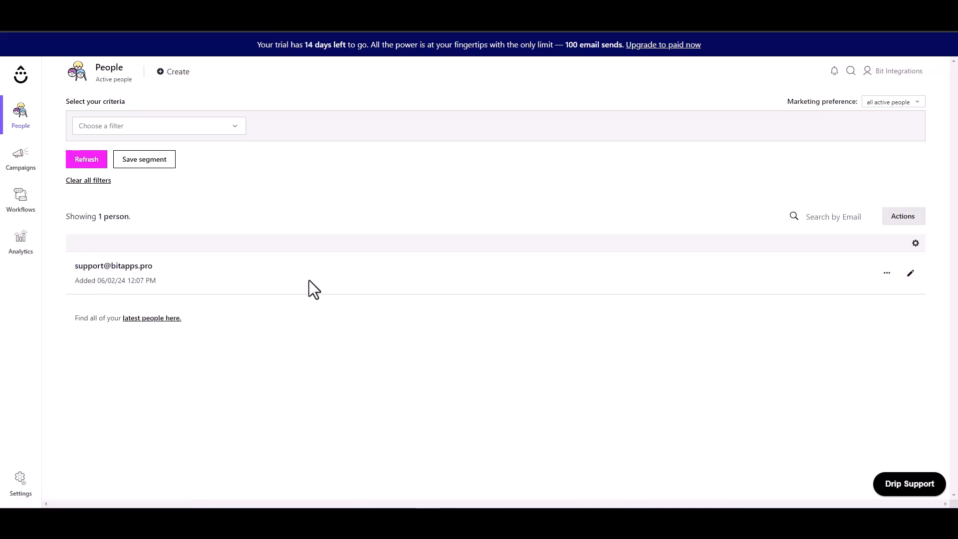
pyautogui.click(910, 276)
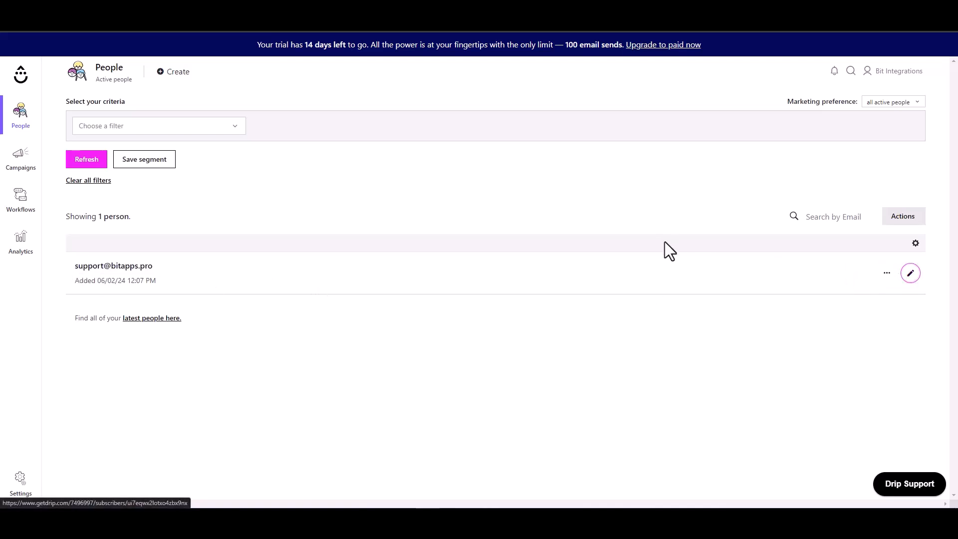
pyautogui.moveTo(223, 103); pyautogui.dragTo(119, 104)
pyautogui.click(203, 127)
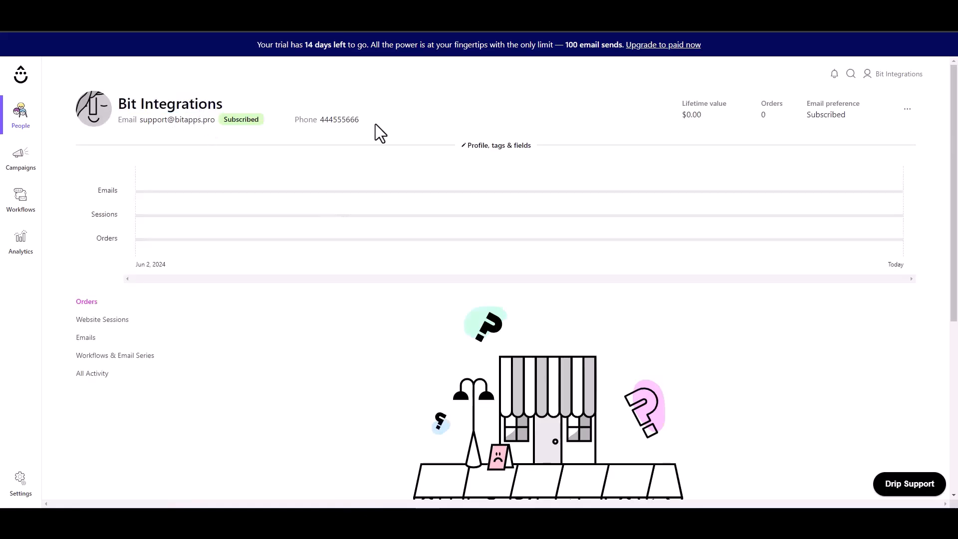